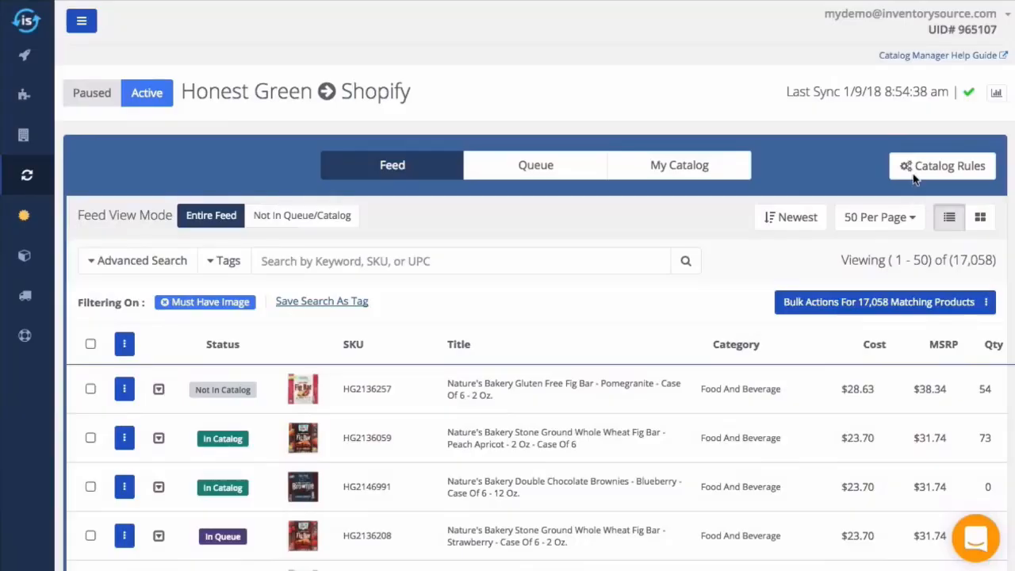
Open Catalog Rules for the Honest Green to Shopify feed.
left_click(939, 166)
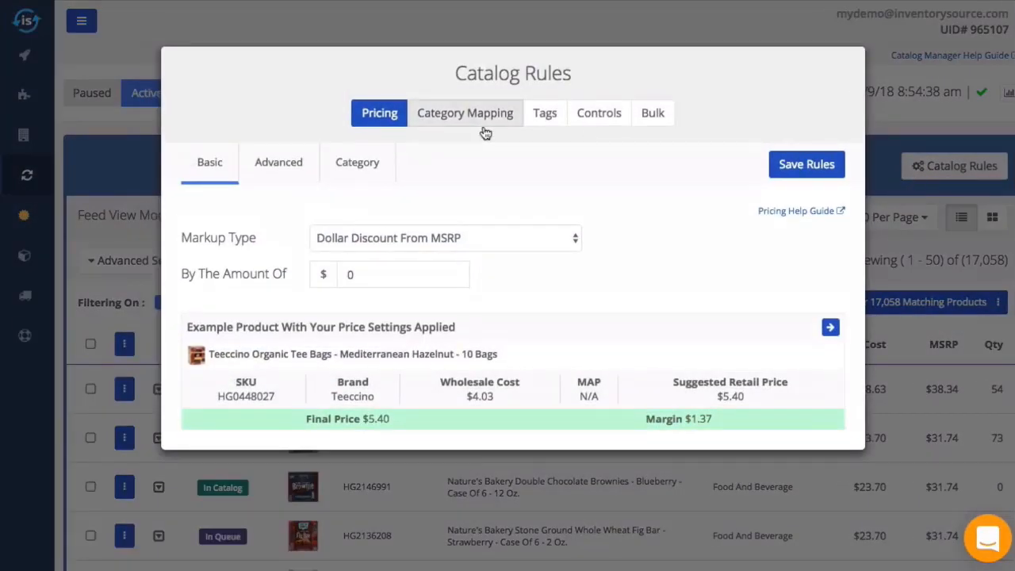
Switch to Category Mapping and preview subcategories of Baby And Children, Bath And Body, Botanicals And Herbs.
left_click(465, 110)
scroll(483, 238, "down", 5)
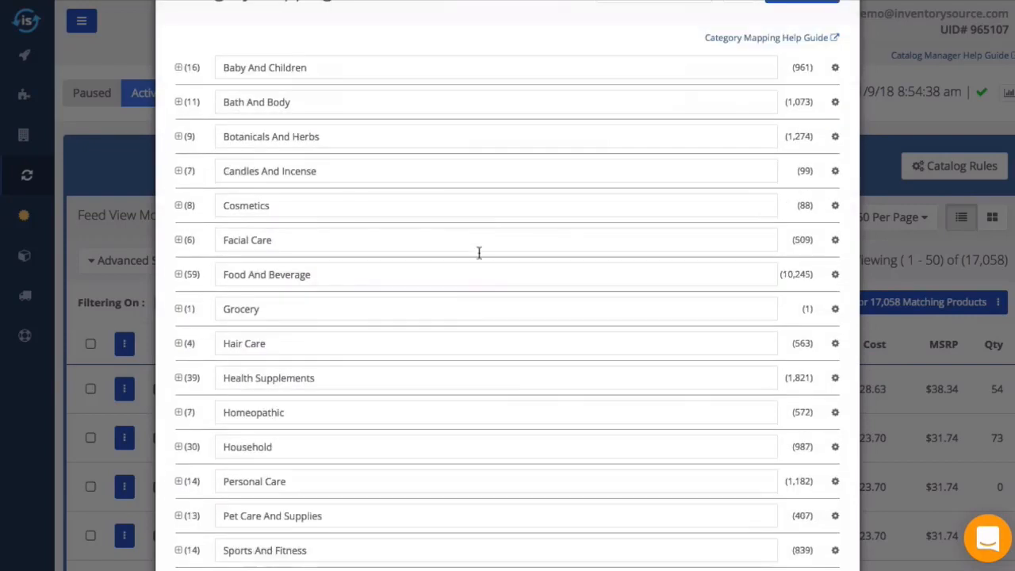
scroll(360, 293, "down", 3)
scroll(356, 404, "down", 1)
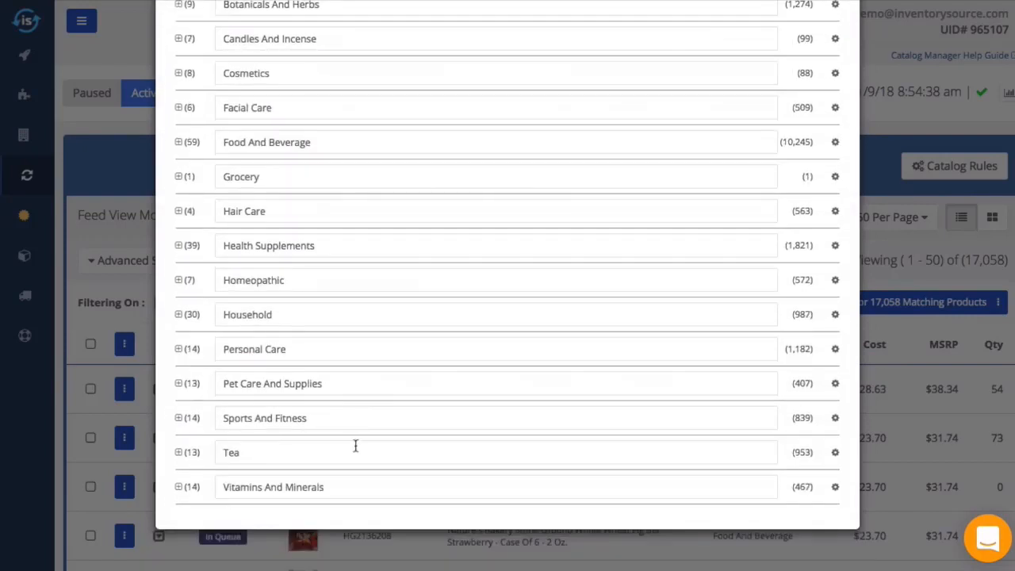
scroll(355, 444, "up", 8)
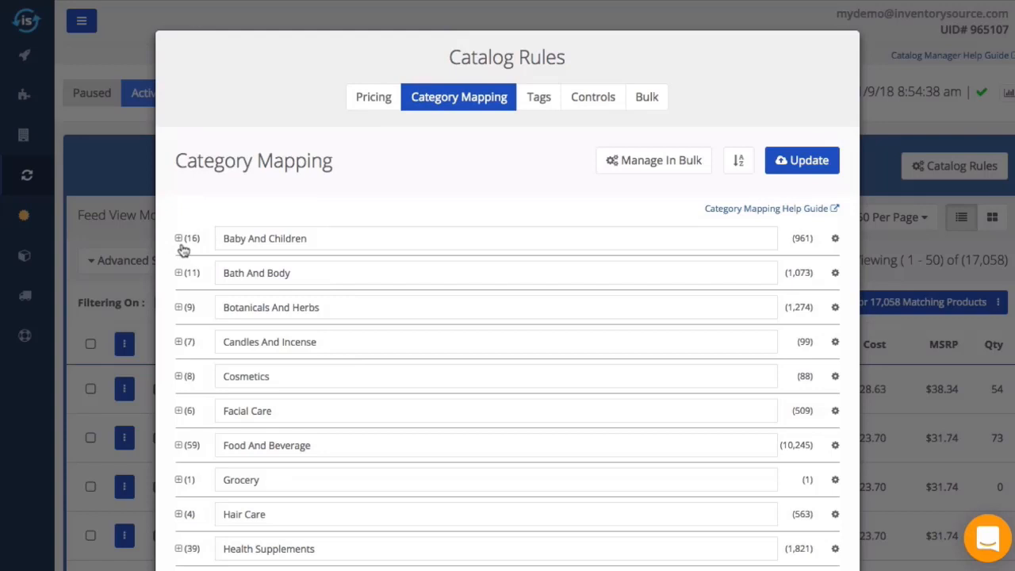
left_click(179, 239)
left_click(180, 239)
scroll(184, 249, "down", 2)
left_click(183, 204)
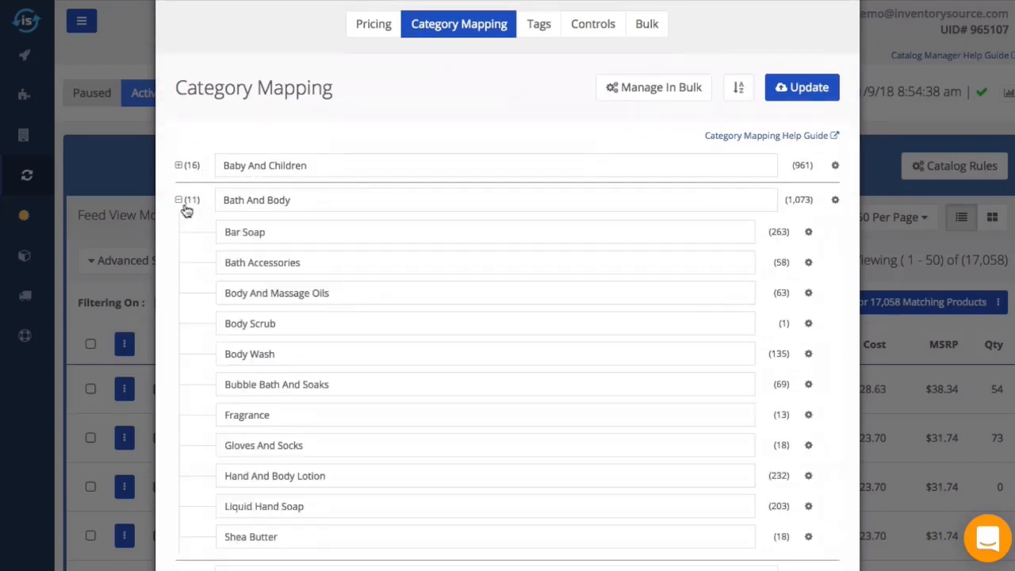
left_click(182, 204)
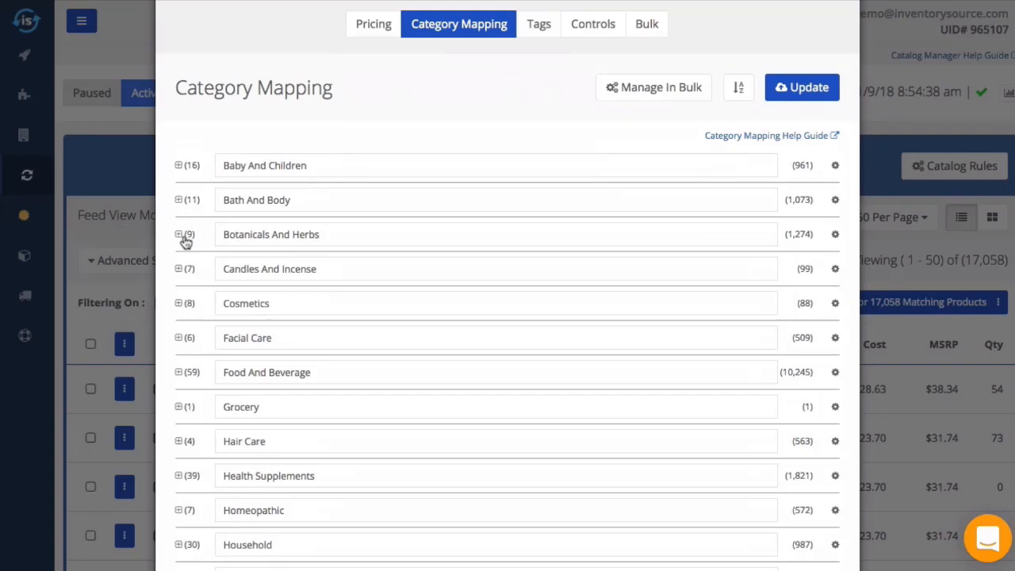
left_click(180, 235)
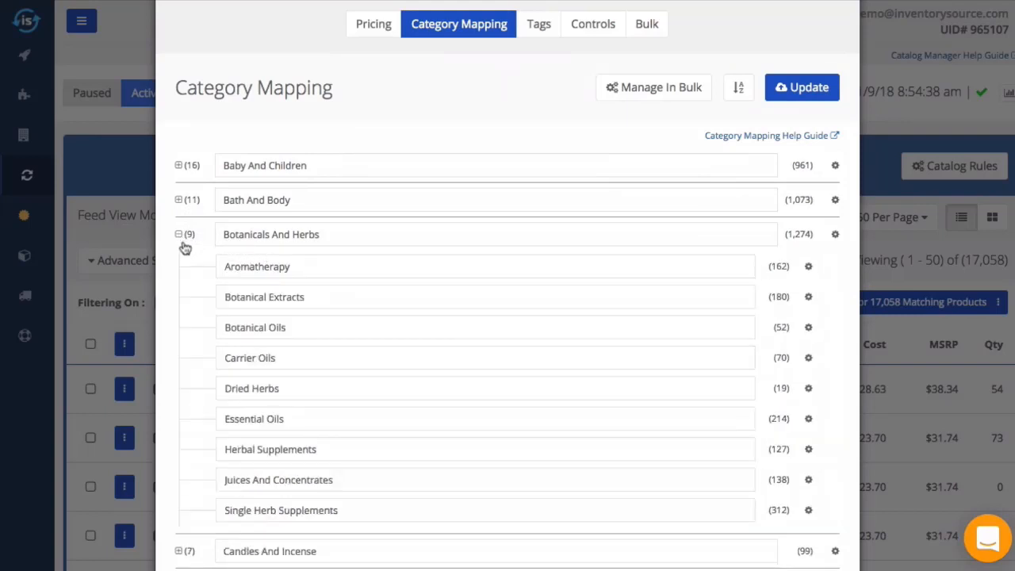
left_click(180, 234)
scroll(286, 241, "up", 1)
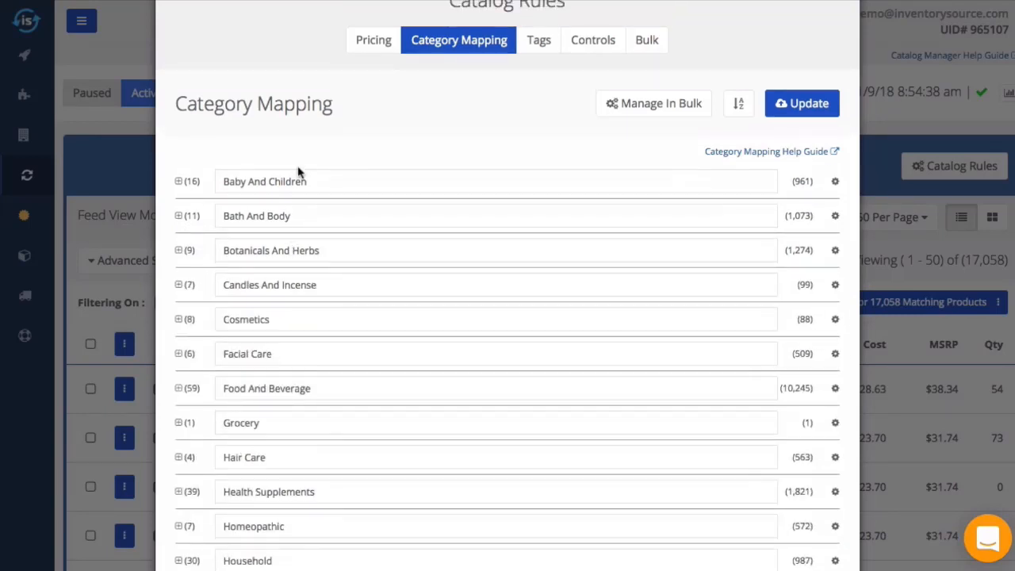
Rename Baby And Children to 'Baby & Children'.
left_click(365, 190)
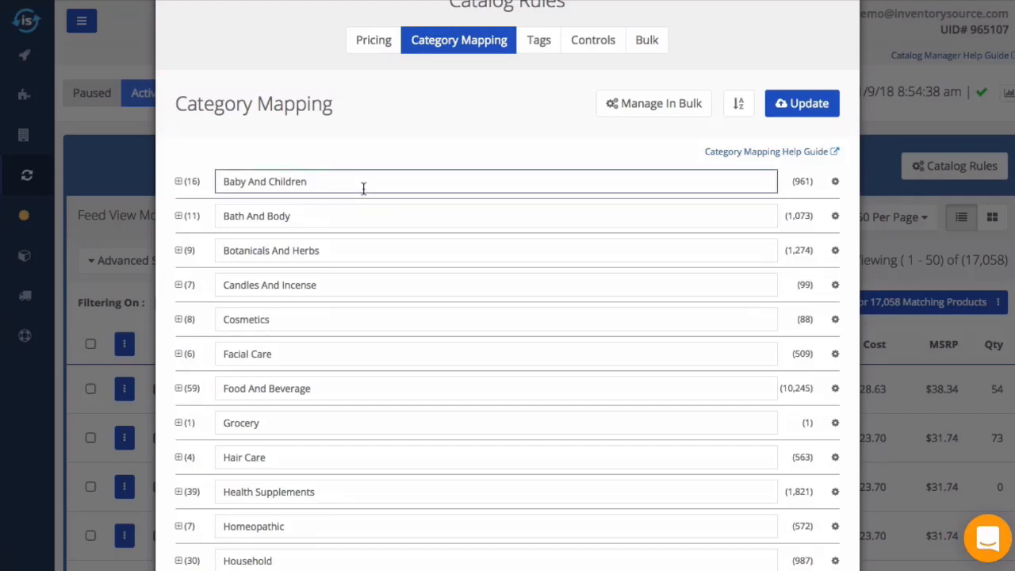
key("BackSpace")
key("BackSpace")
key("BackSpace")
key("BackSpace")
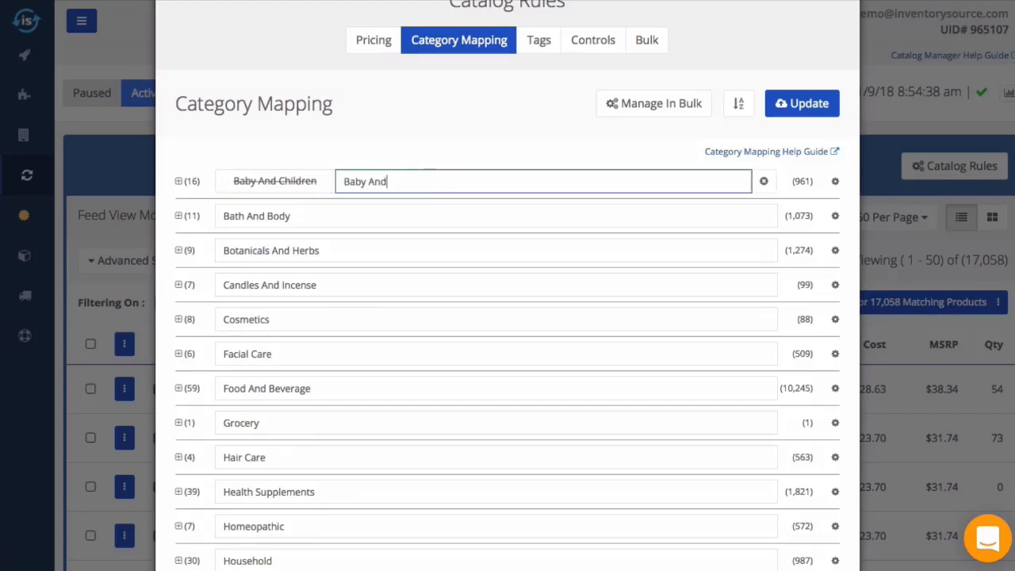
key("BackSpace")
key("BackSpace")
key("BackSpace")
type("& ")
type("Childr")
type("en")
Replace the Bath And Body name with 'Personal Care'.
left_click(377, 219)
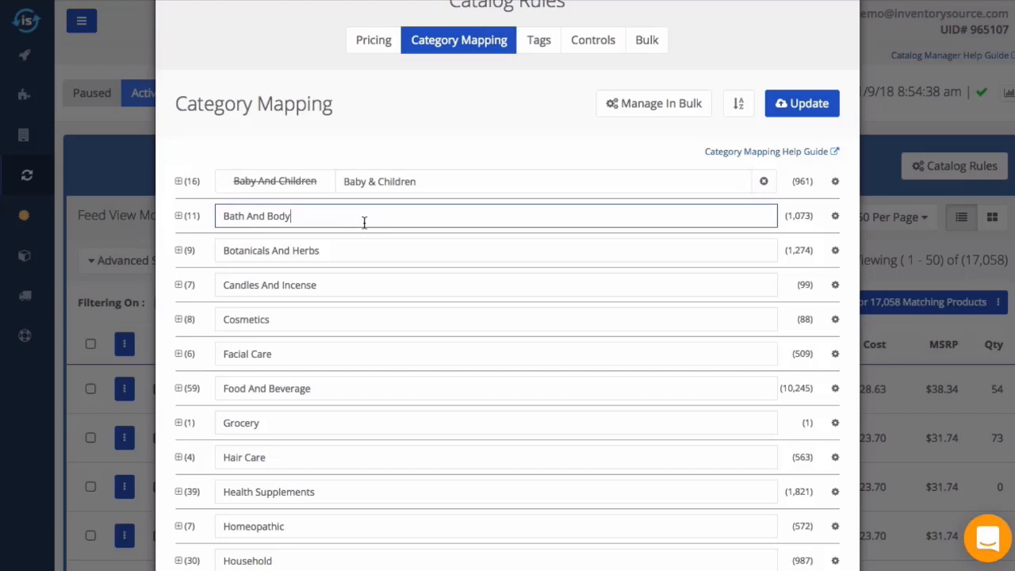
key("BackSpace")
key("BackSpace")
key("BackSpace")
key("BackSpace")
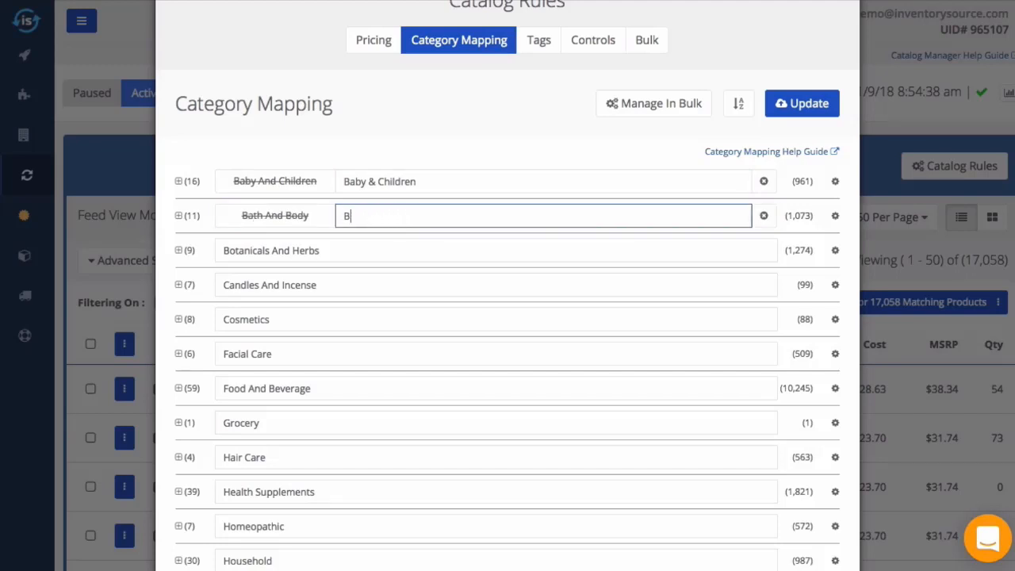
key("BackSpace")
type("Personal C")
type("are")
Replace the Cosmetics and Facial Care names with 'Personal Care'.
left_click(372, 321)
key("BackSpace")
key("BackSpace")
key("BackSpace")
key("BackSpace")
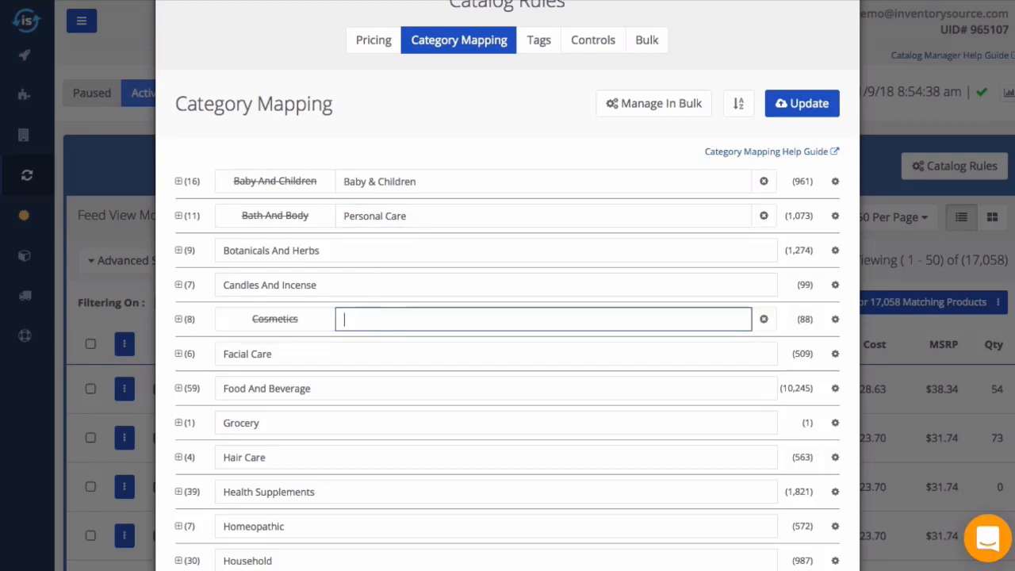
type("Personal")
type(" Care")
left_click(388, 361)
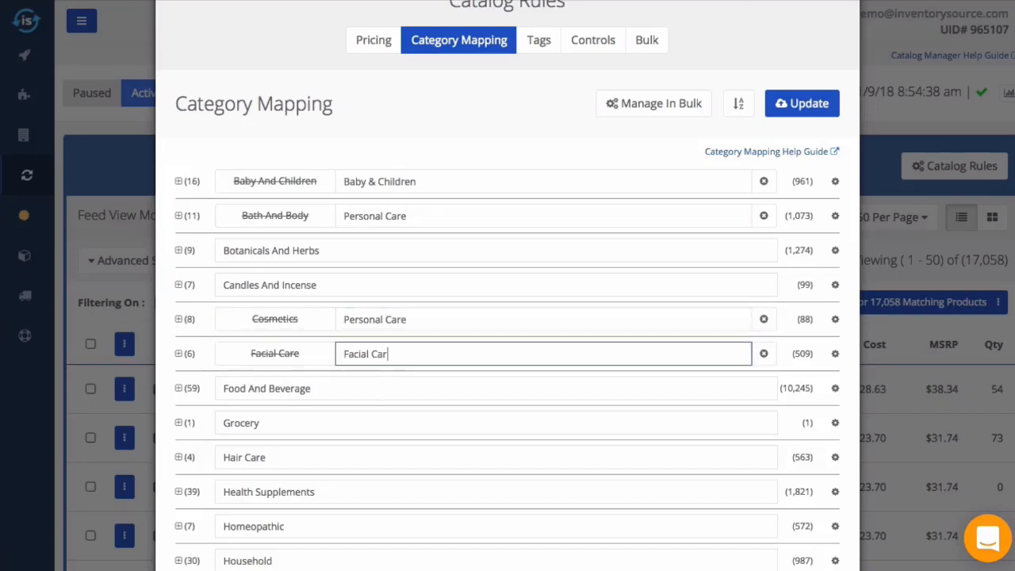
type("Personal ")
type("Care")
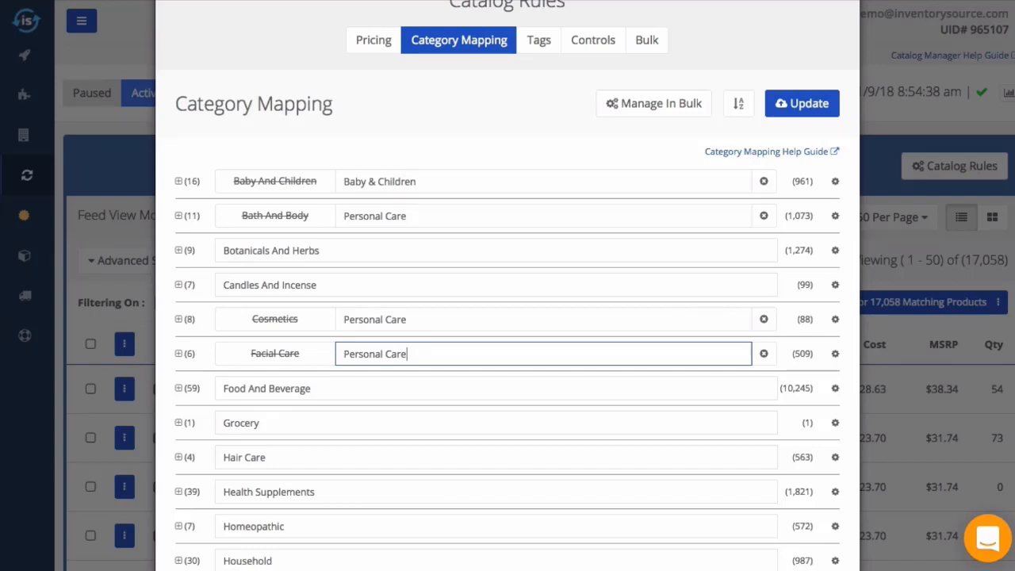
scroll(428, 356, "down", 1)
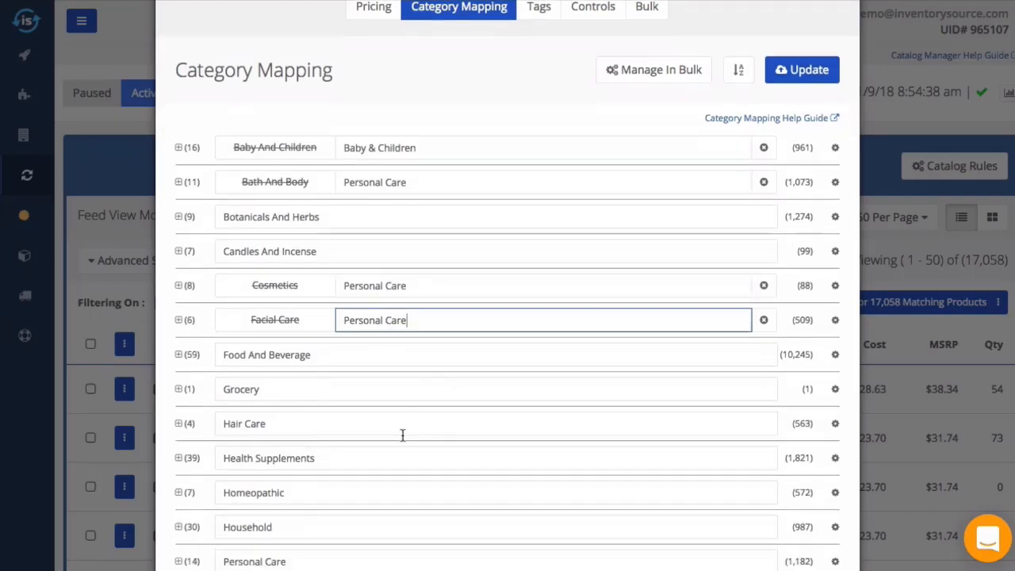
Make Bath And Body the parent category of Hair Care.
left_click(835, 423)
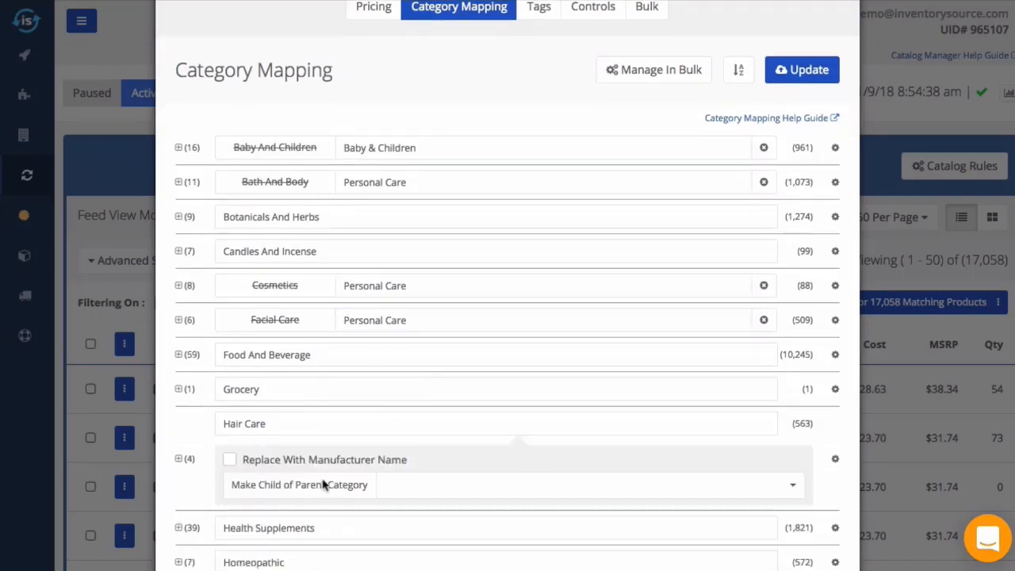
left_click(474, 484)
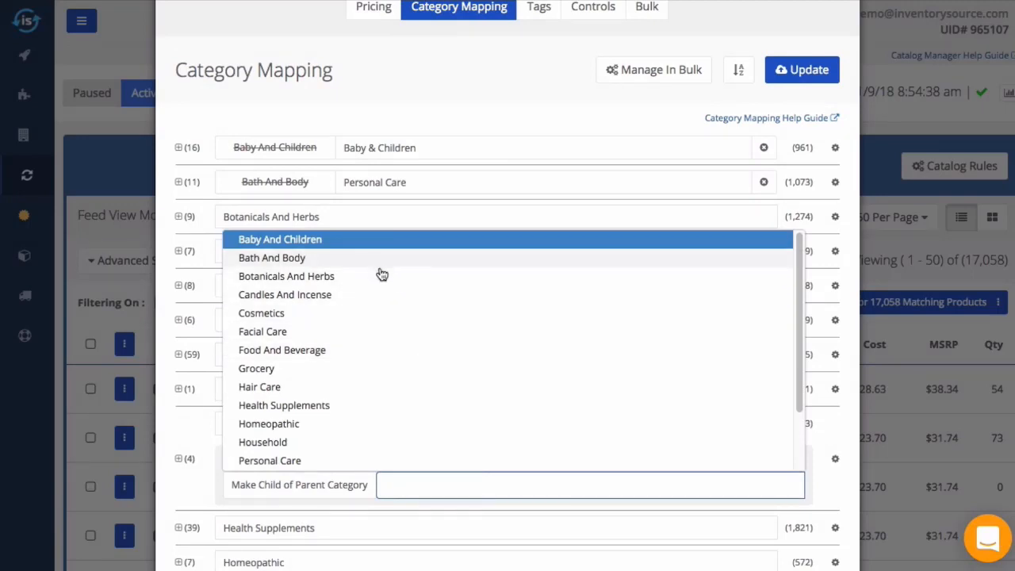
left_click(317, 258)
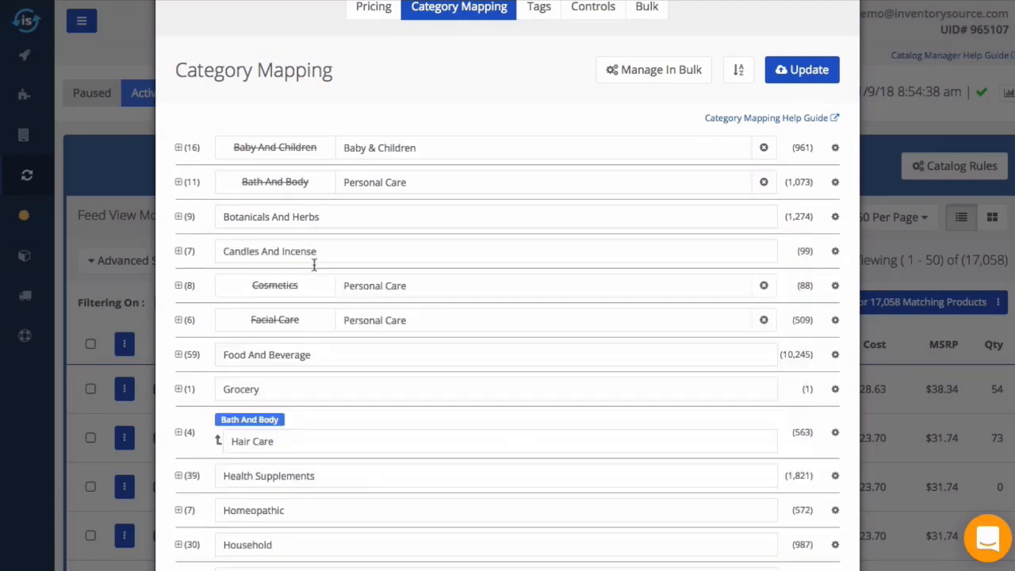
scroll(325, 424, "down", 1)
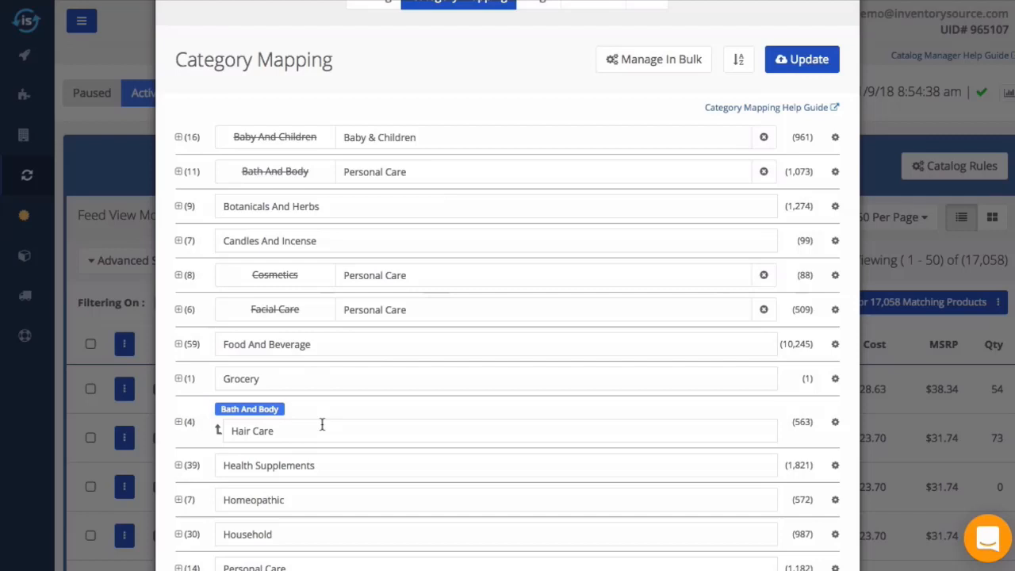
Set Grocery to be replaced with the manufacturer name.
left_click(369, 379)
left_click(835, 378)
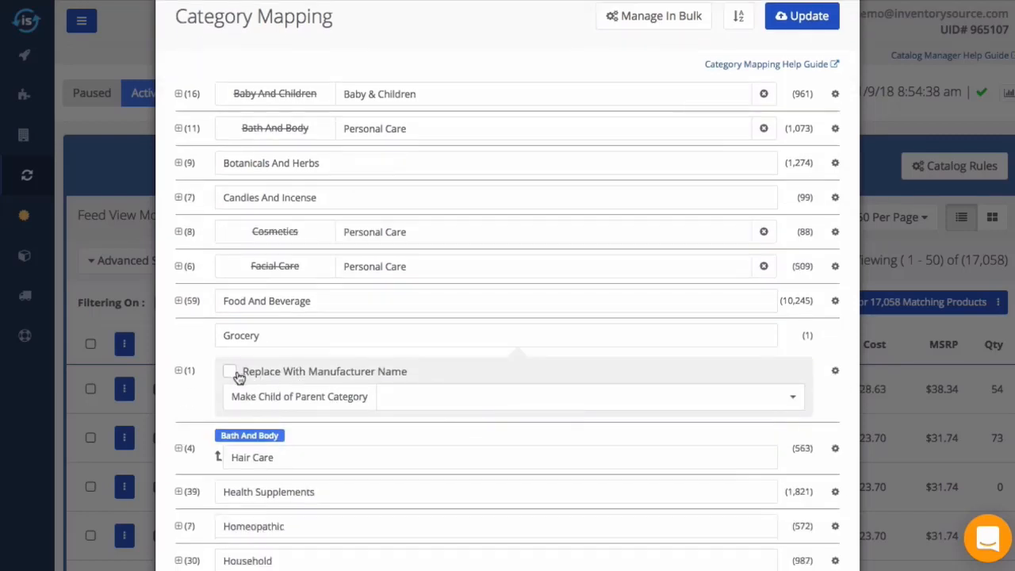
left_click(230, 372)
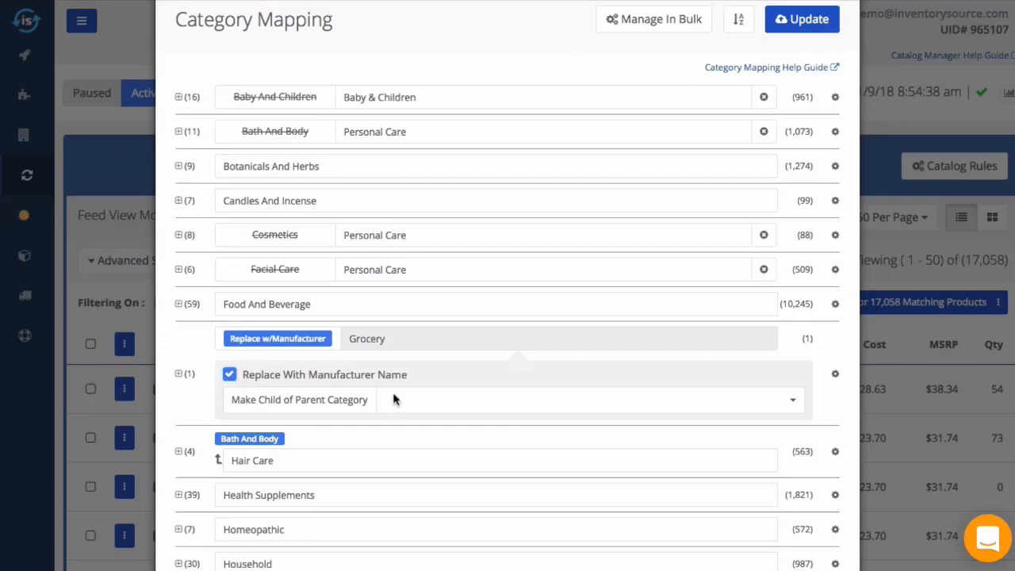
scroll(529, 255, "up", 5)
Save the mapping changes and select Botanicals And Herbs and Candles And Incense in bulk.
left_click(807, 177)
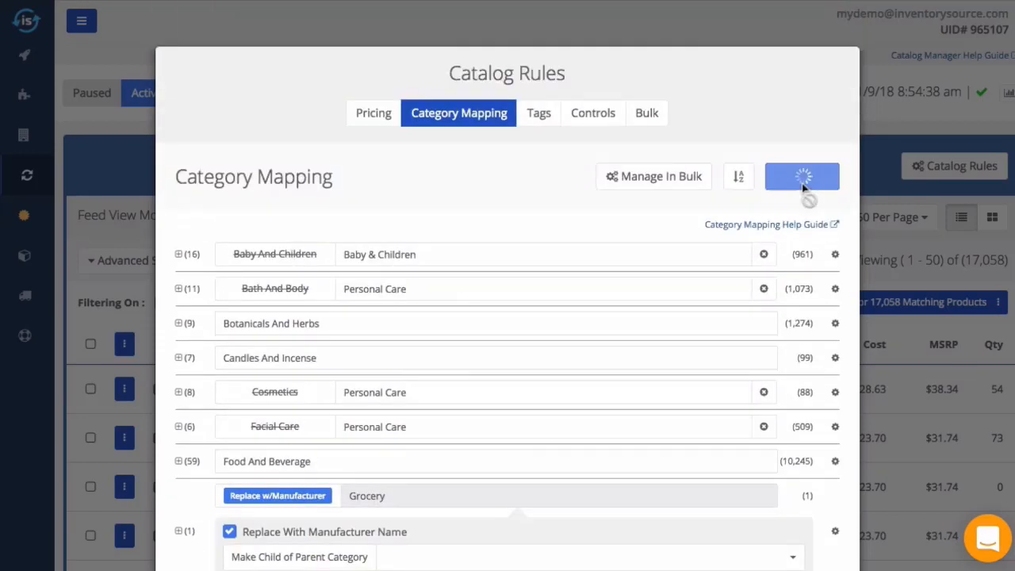
left_click(654, 179)
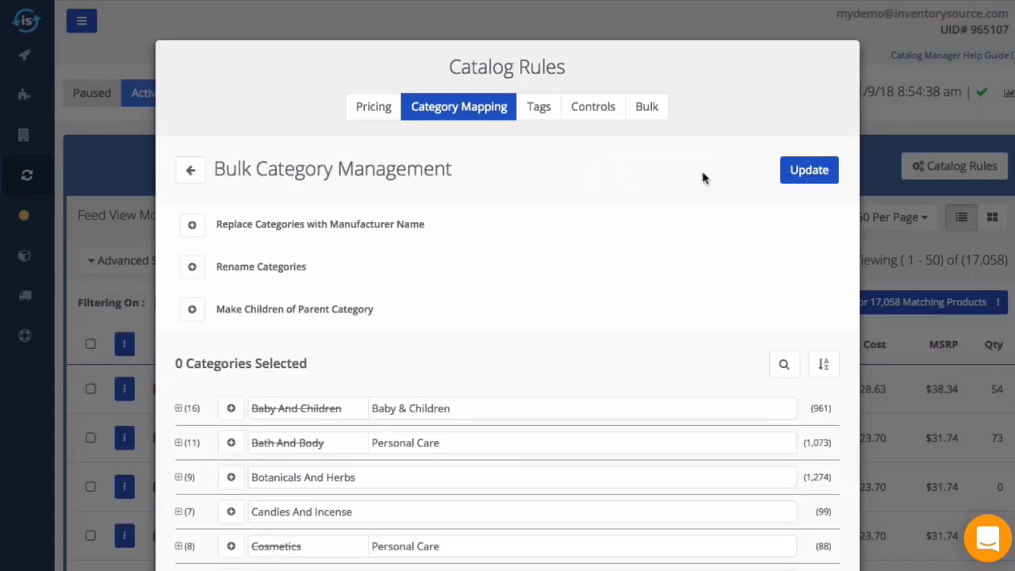
scroll(444, 206, "down", 2)
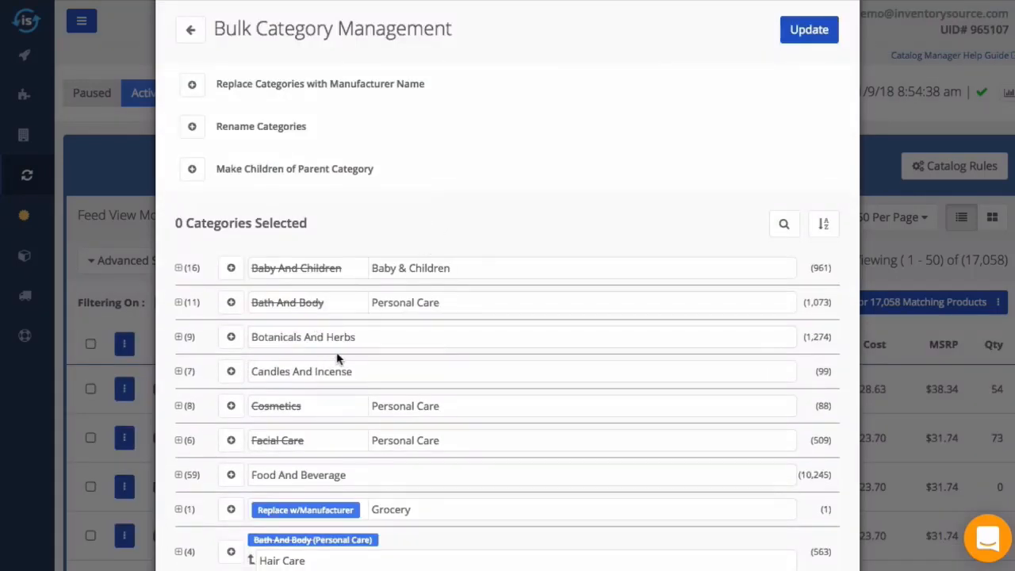
left_click(231, 336)
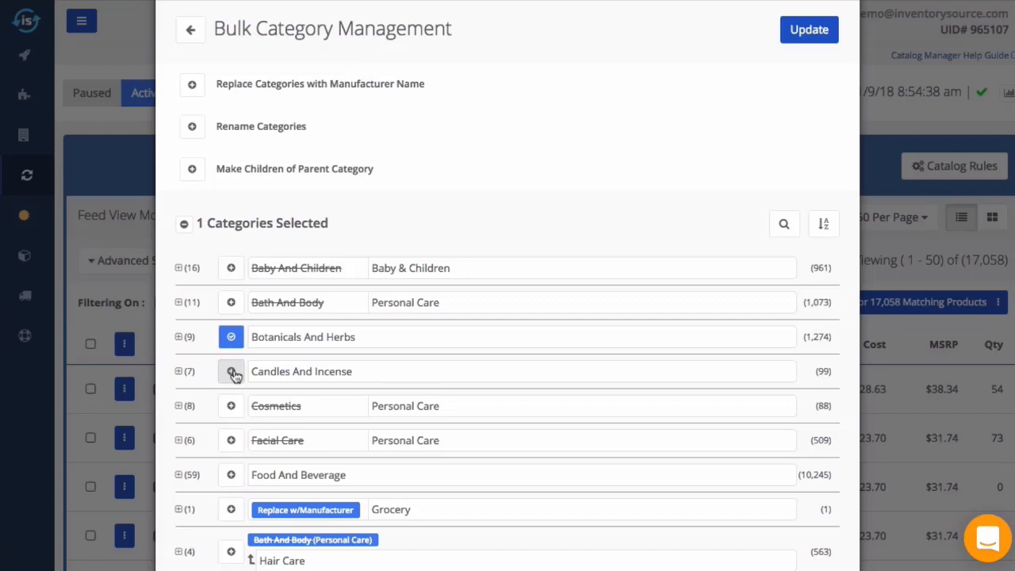
left_click(230, 371)
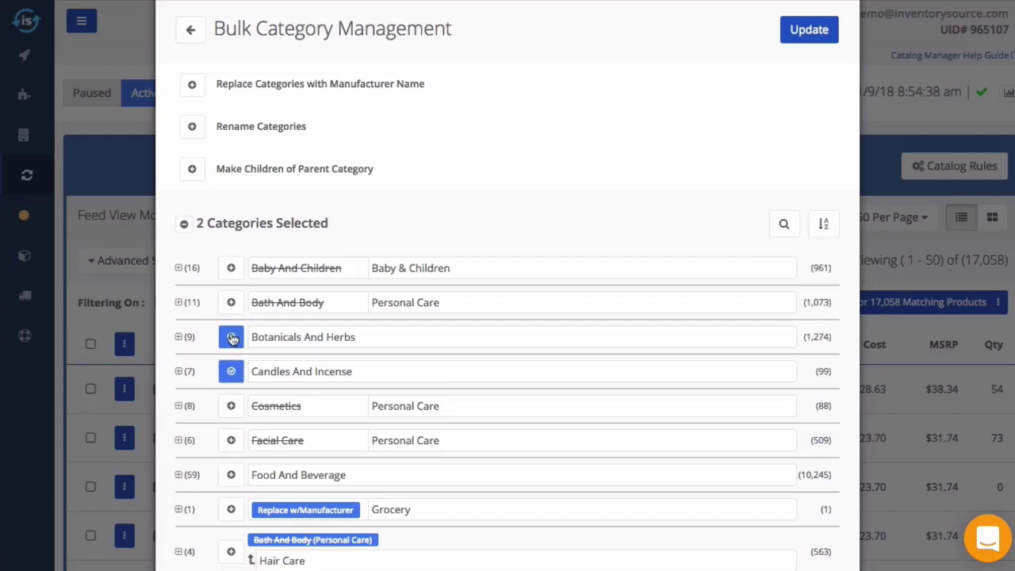
Rename the selected categories to 'Home Goods' and apply the update.
left_click(192, 126)
left_click(306, 164)
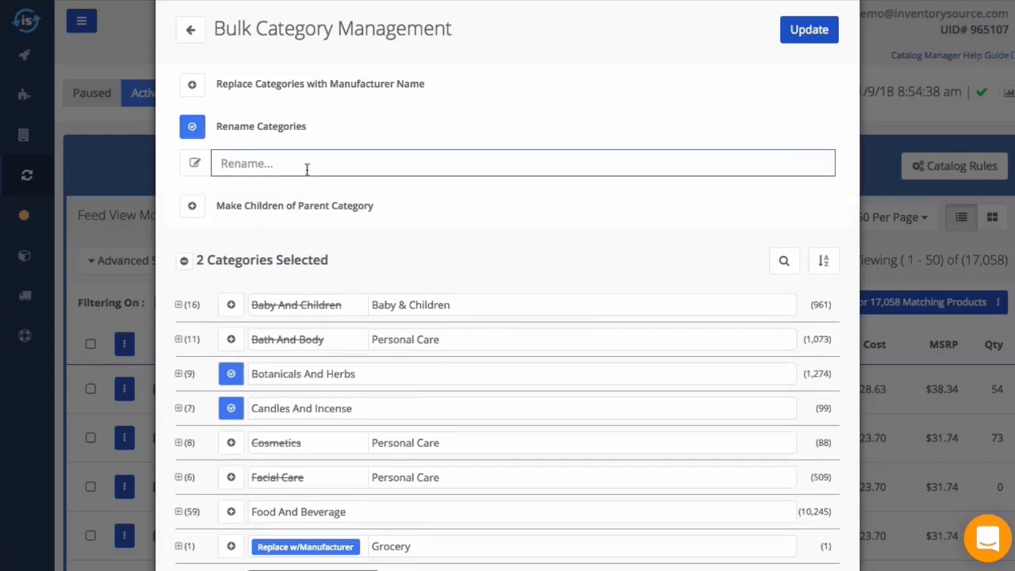
type("Home Goods")
left_click(809, 29)
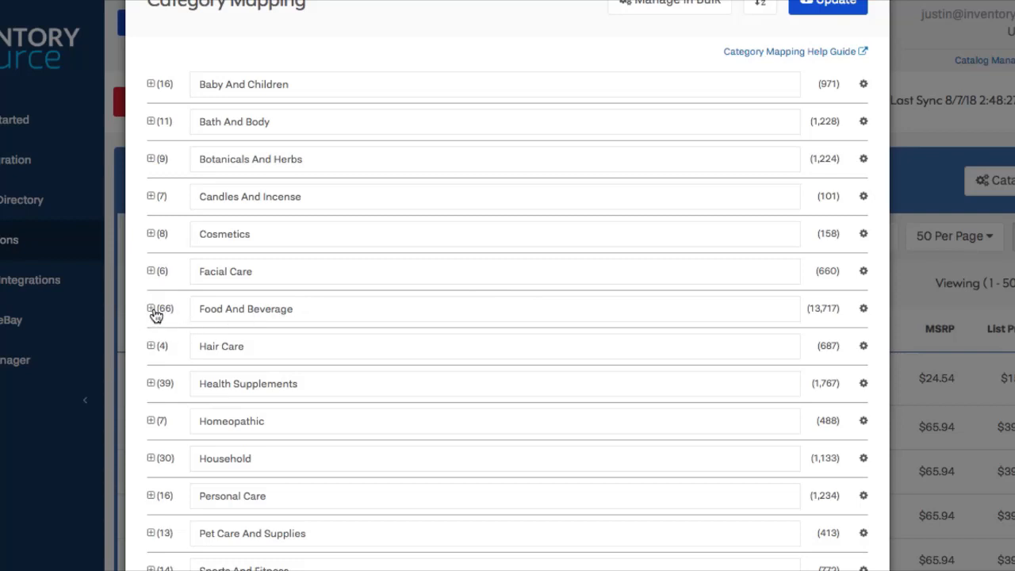
left_click(244, 317)
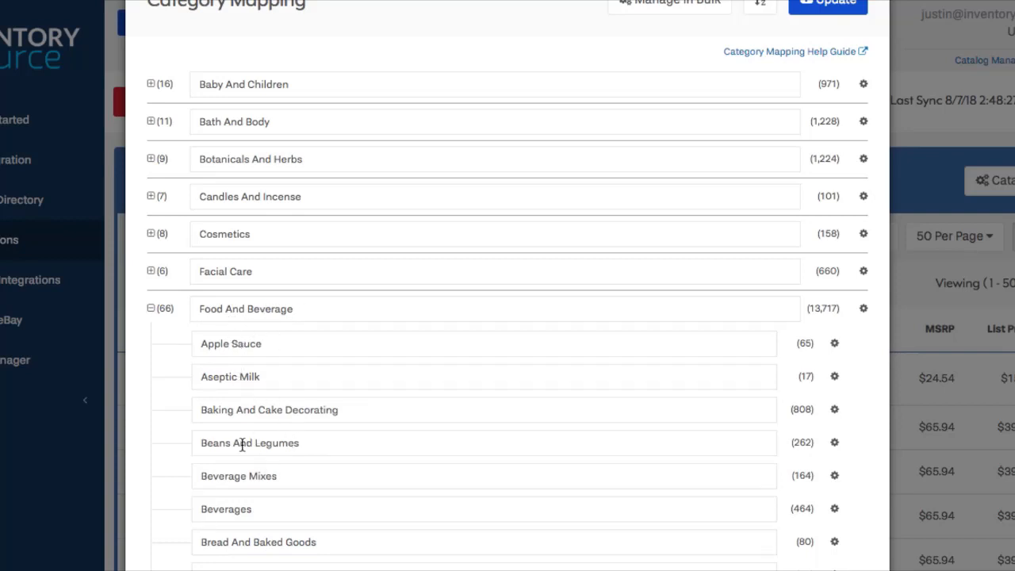
scroll(242, 446, "down", 1)
scroll(241, 446, "down", 1)
scroll(242, 445, "up", 1)
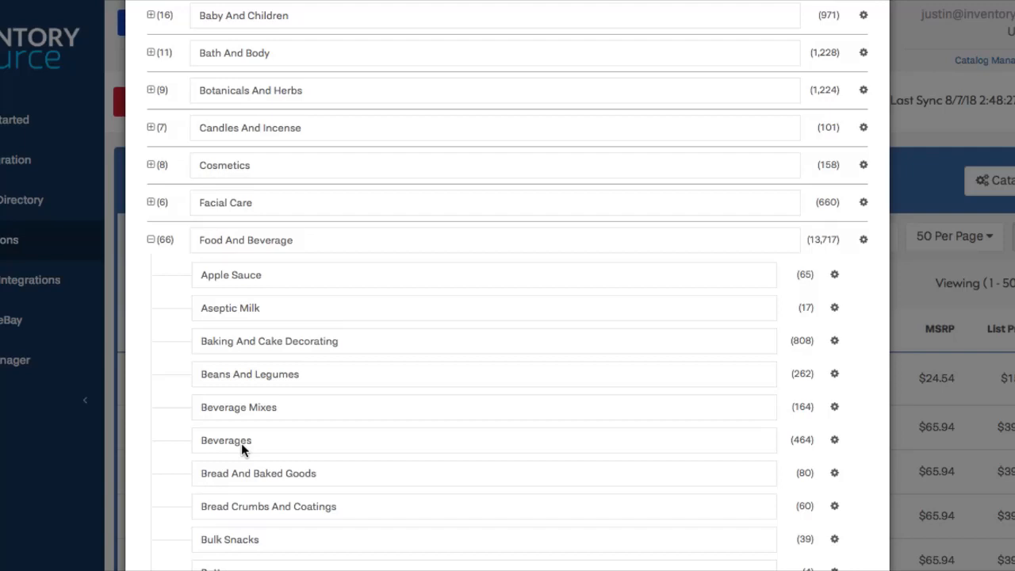
left_click(150, 243)
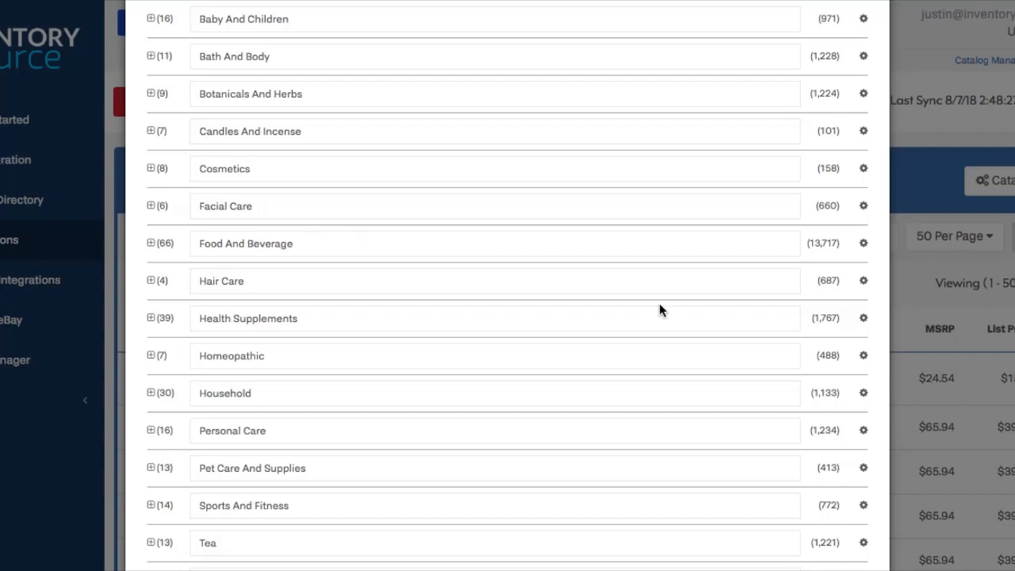
Create Grocery as the new parent category of Food And Beverage.
left_click(864, 243)
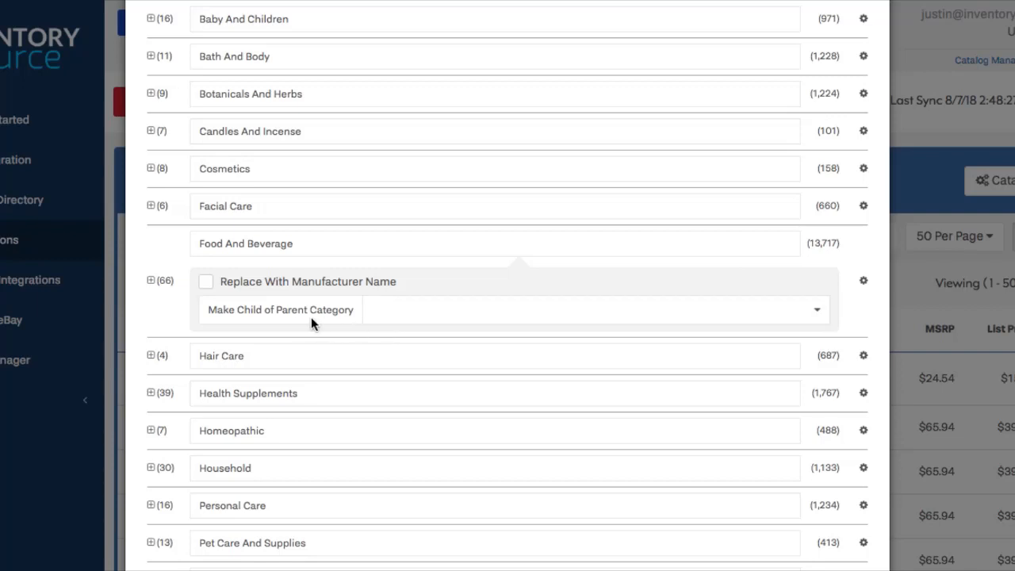
left_click(405, 316)
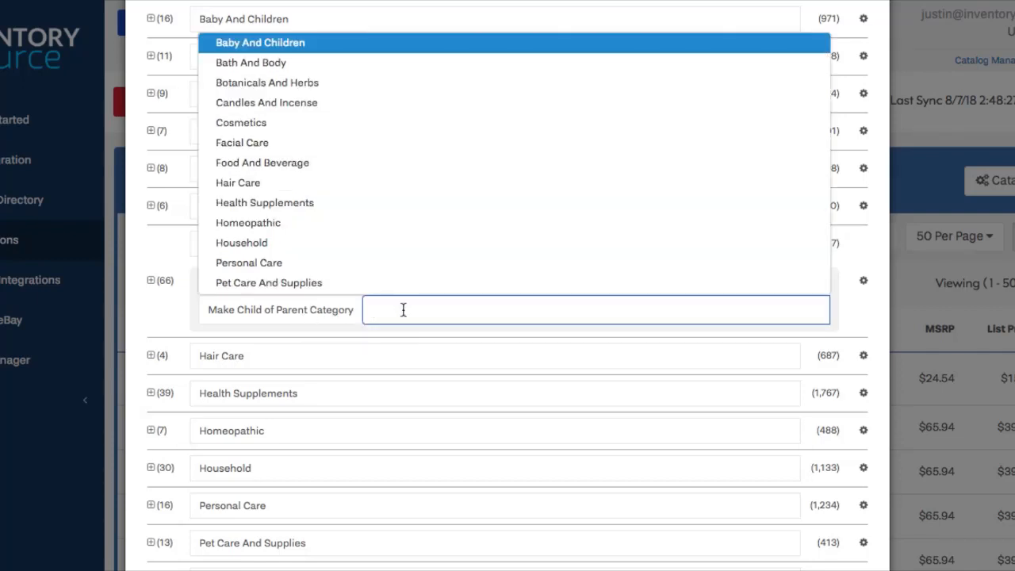
type("Gro")
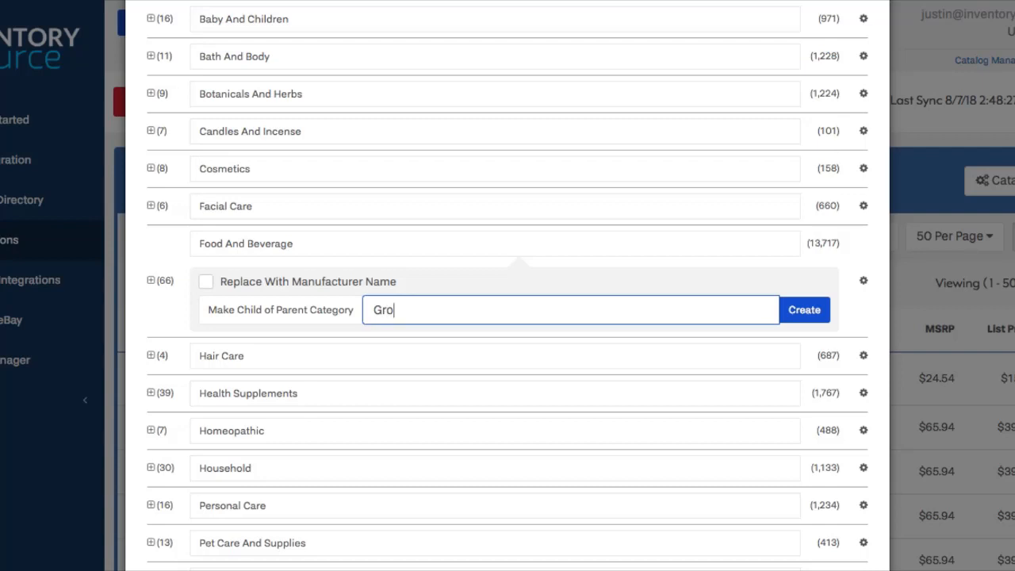
type("cery")
left_click(804, 309)
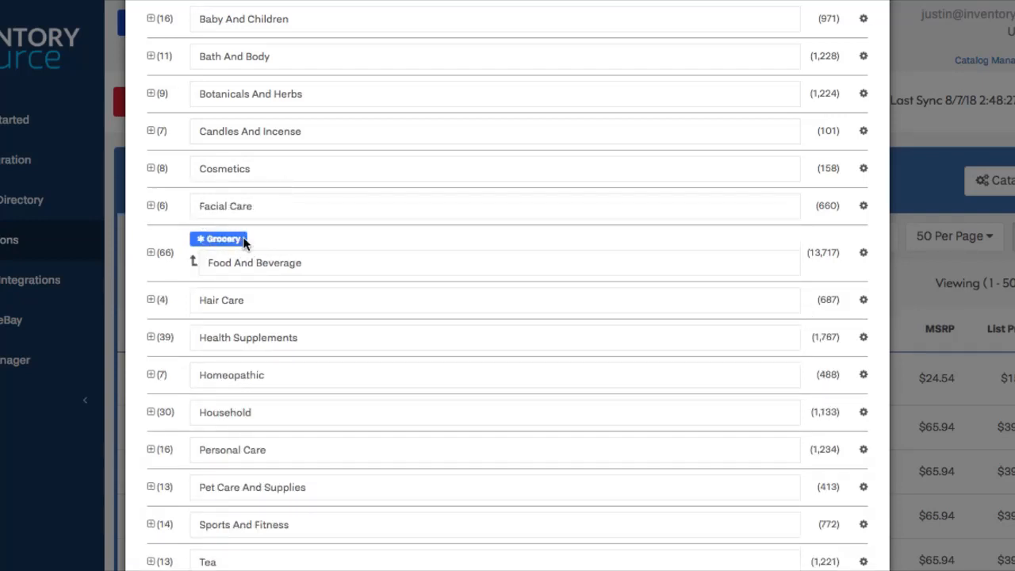
left_click(151, 252)
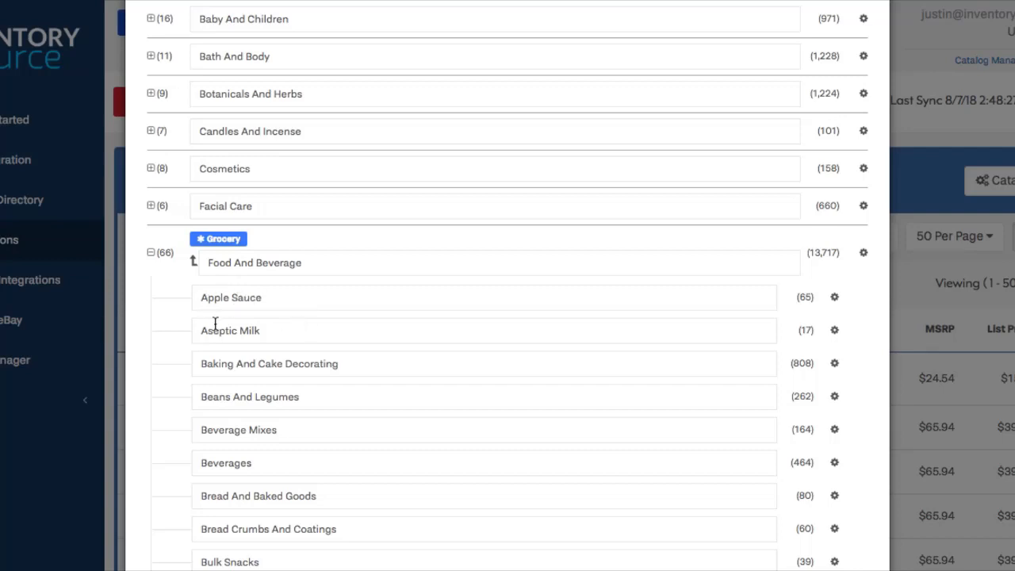
scroll(240, 390, "down", 3)
scroll(240, 391, "up", 3)
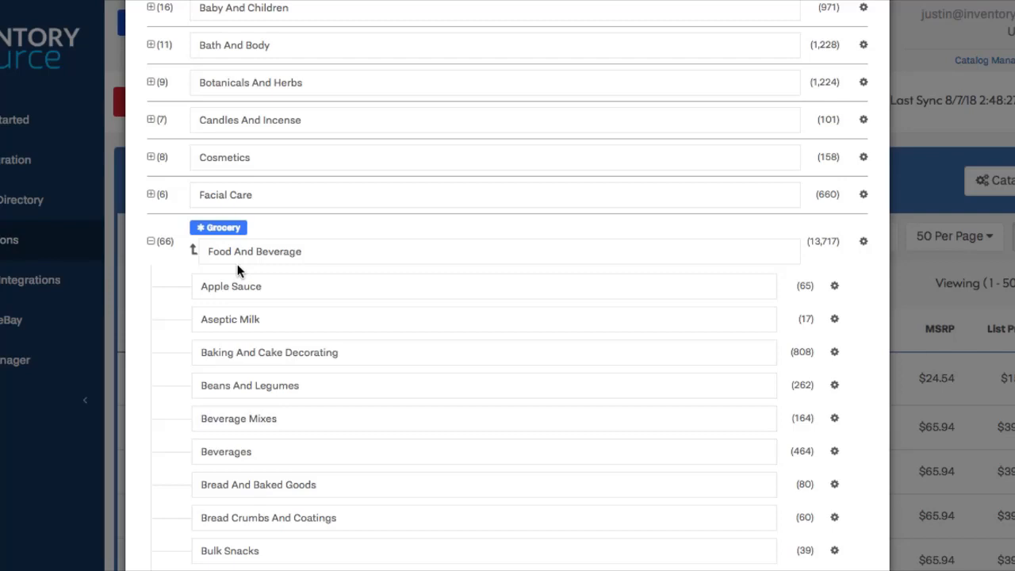
left_click(152, 241)
scroll(277, 195, "up", 3)
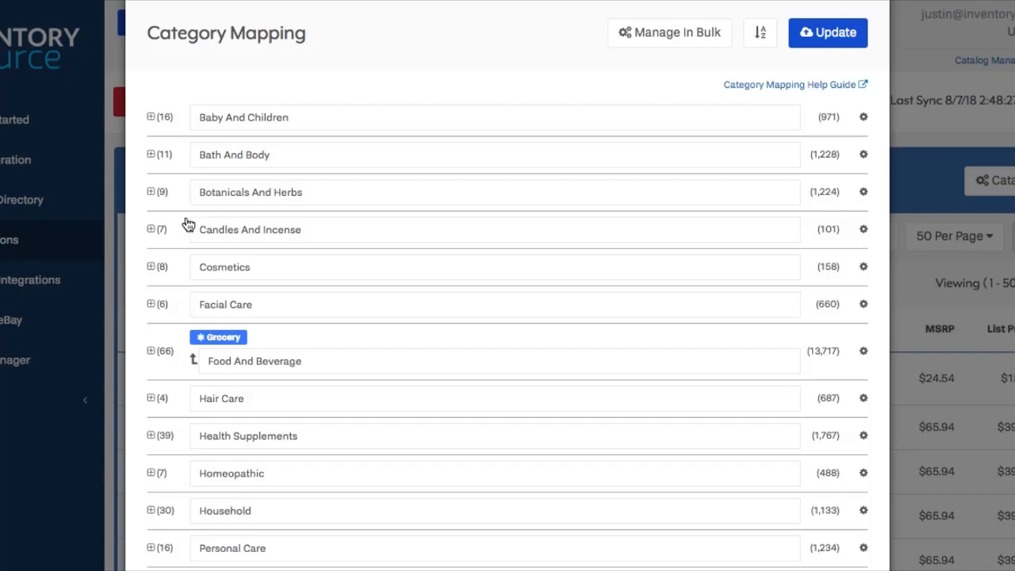
Expand Facial Care's subcategories and select Lip Balm.
left_click(151, 304)
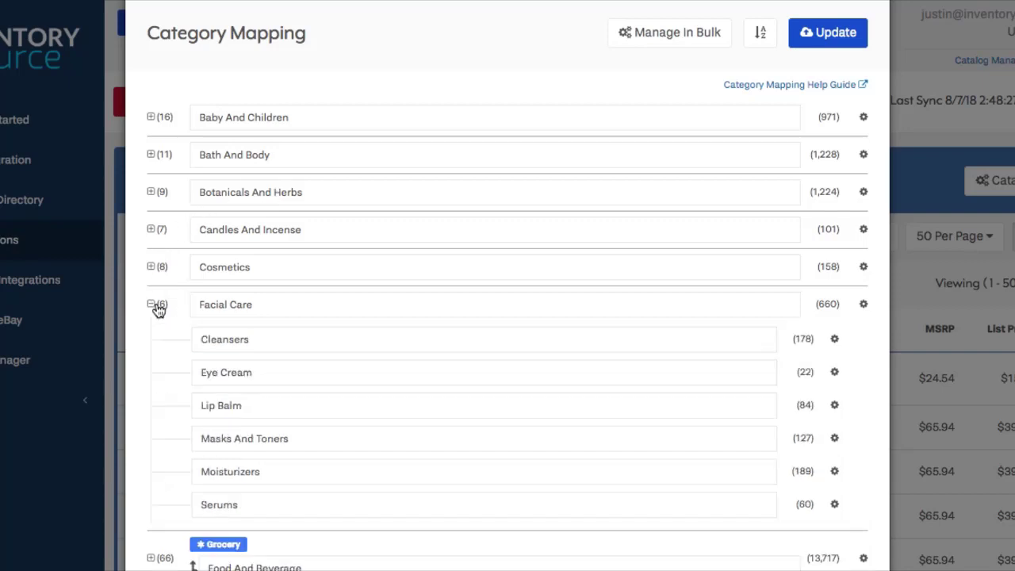
left_click(271, 405)
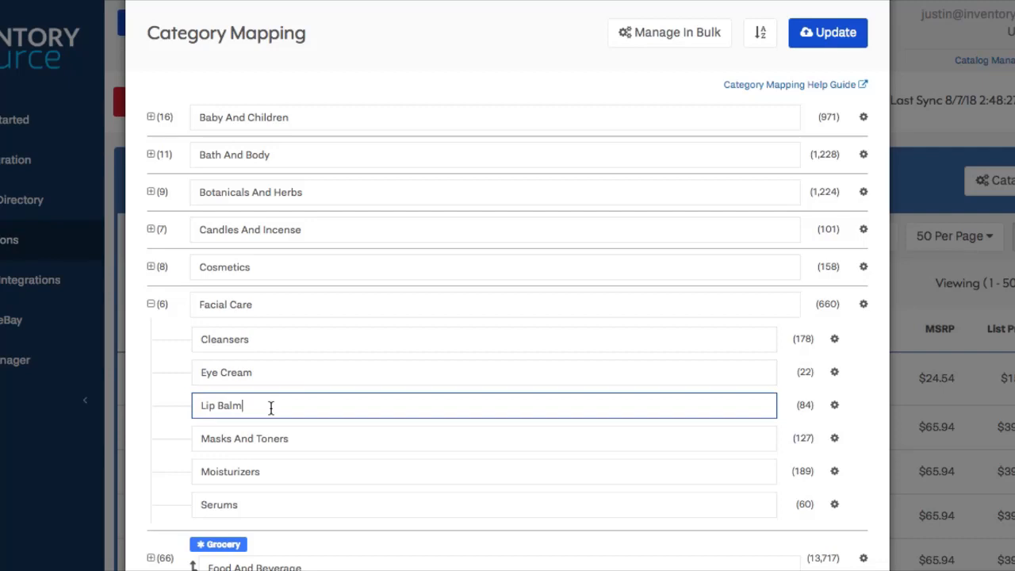
scroll(270, 407, "down", 6)
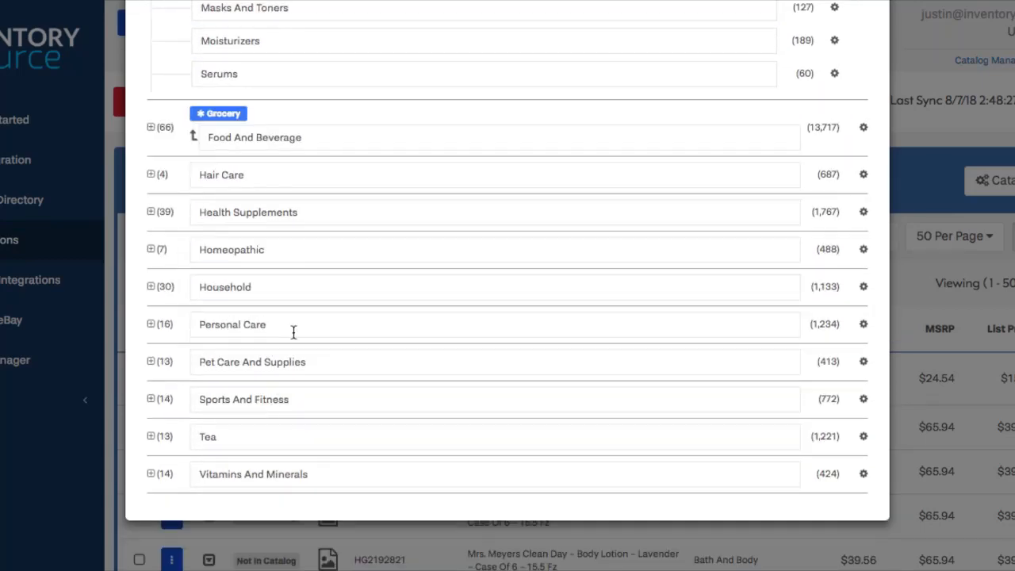
scroll(293, 333, "up", 6)
scroll(293, 333, "up", 3)
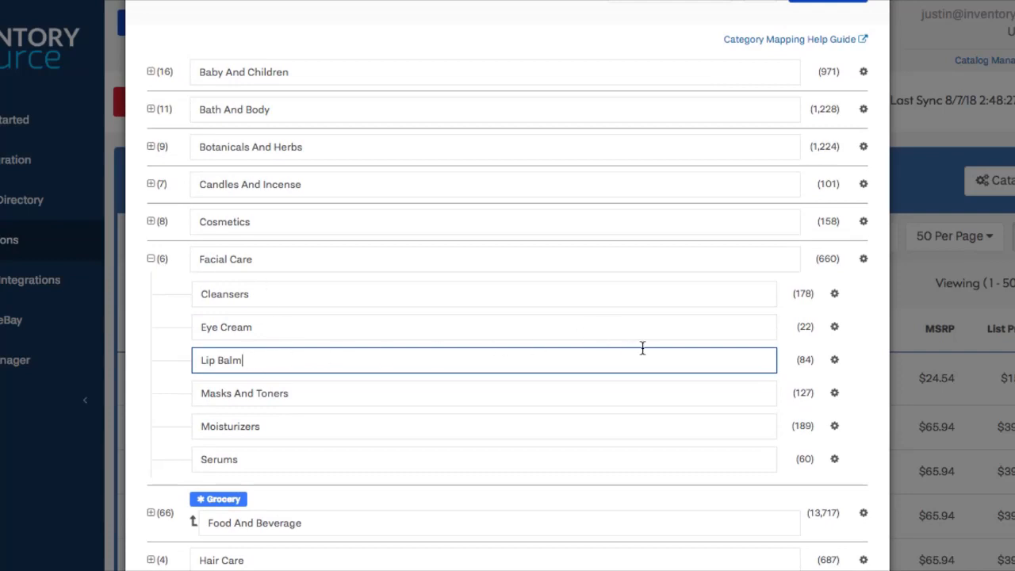
Make Personal Care the parent category of Lip Balm.
left_click(834, 360)
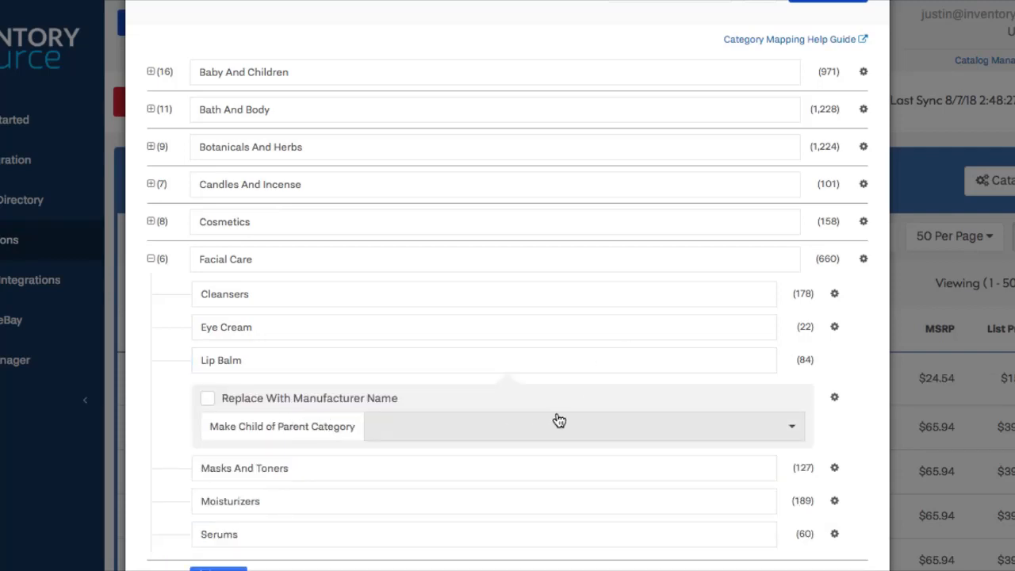
left_click(794, 430)
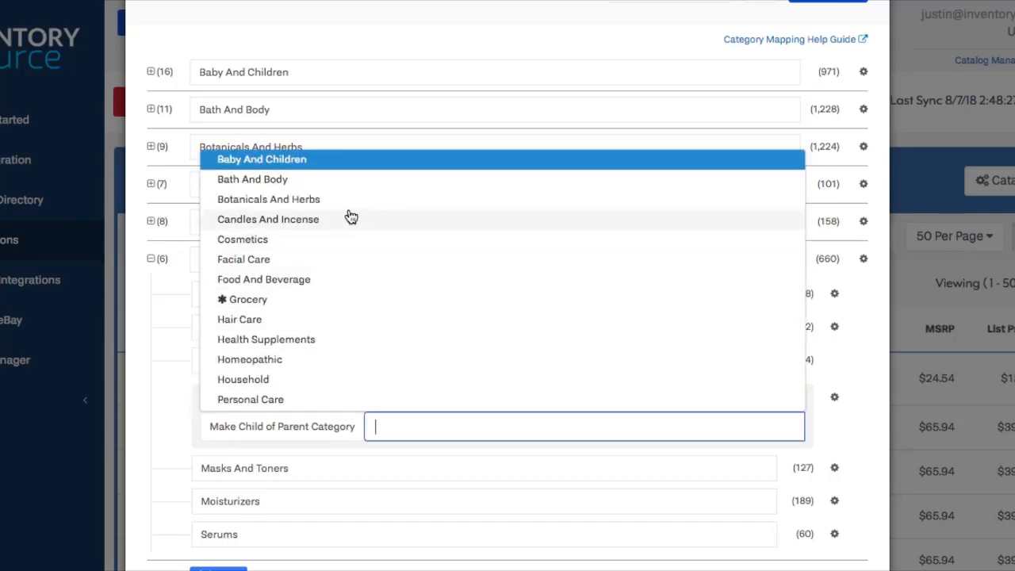
scroll(364, 313, "down", 2)
scroll(364, 314, "down", 2)
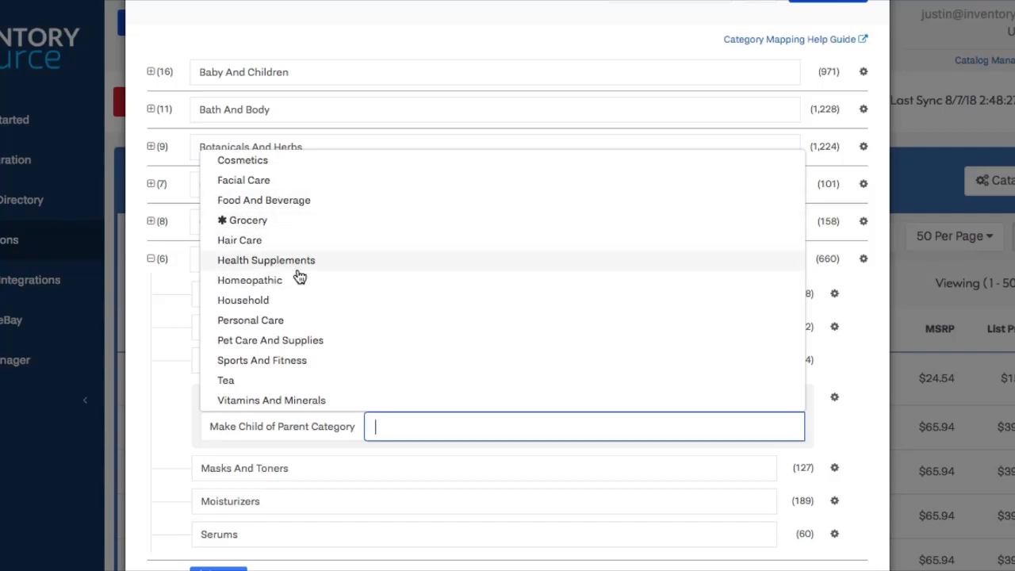
left_click(310, 322)
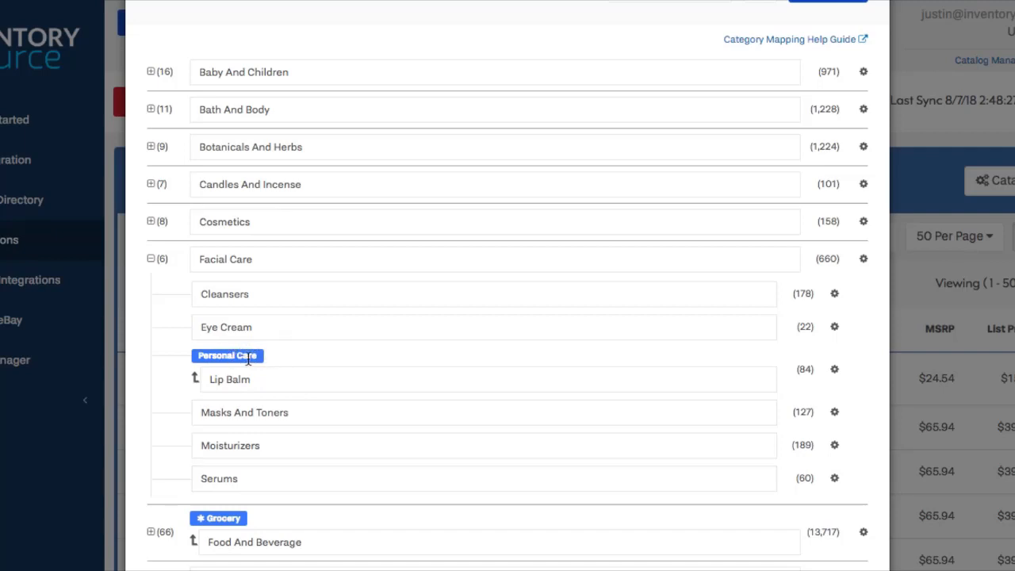
scroll(220, 363, "down", 5)
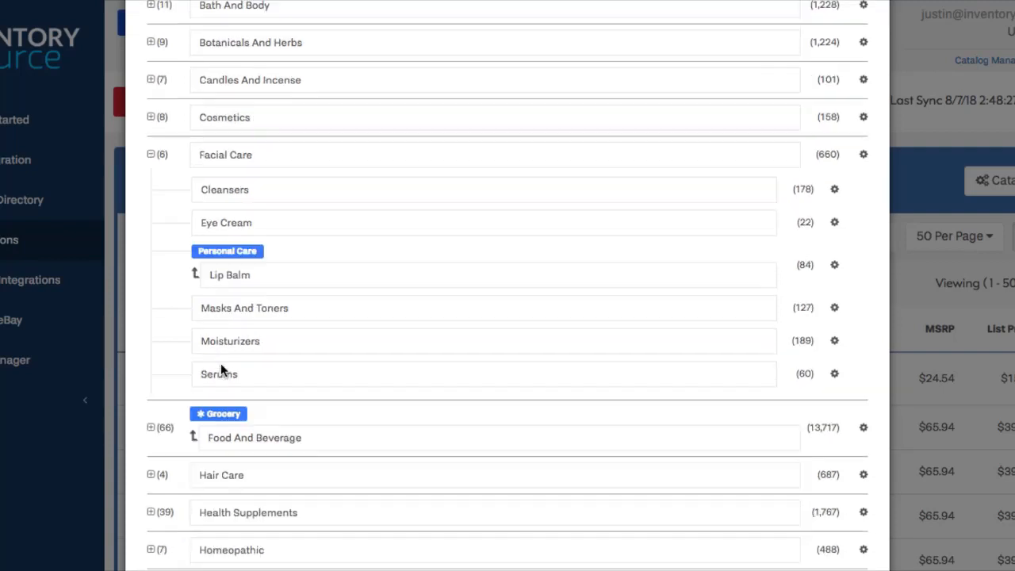
scroll(221, 363, "down", 5)
Expand Personal Care to list its 16 subcategories.
left_click(151, 324)
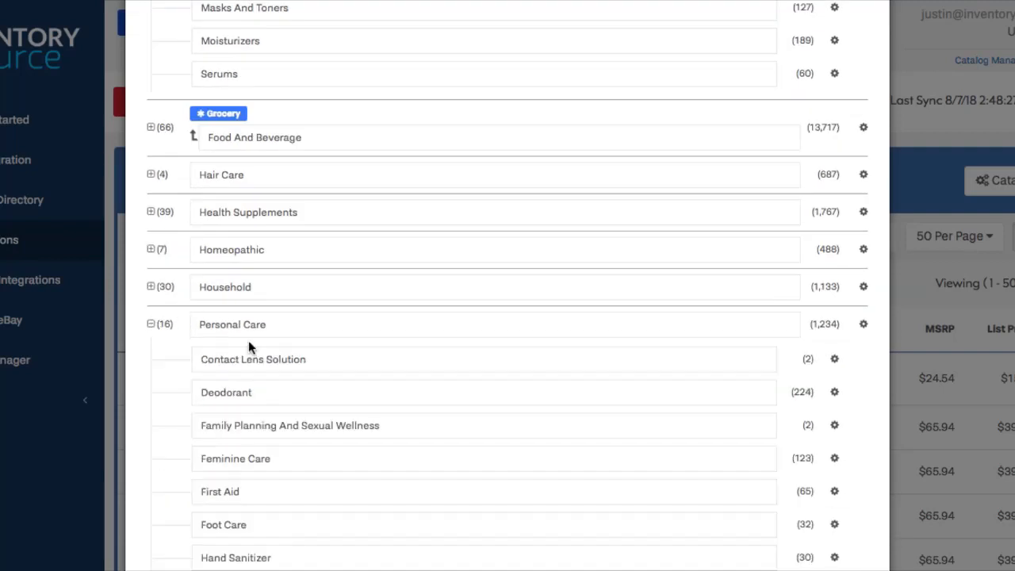
scroll(271, 412, "down", 2)
scroll(271, 412, "down", 1)
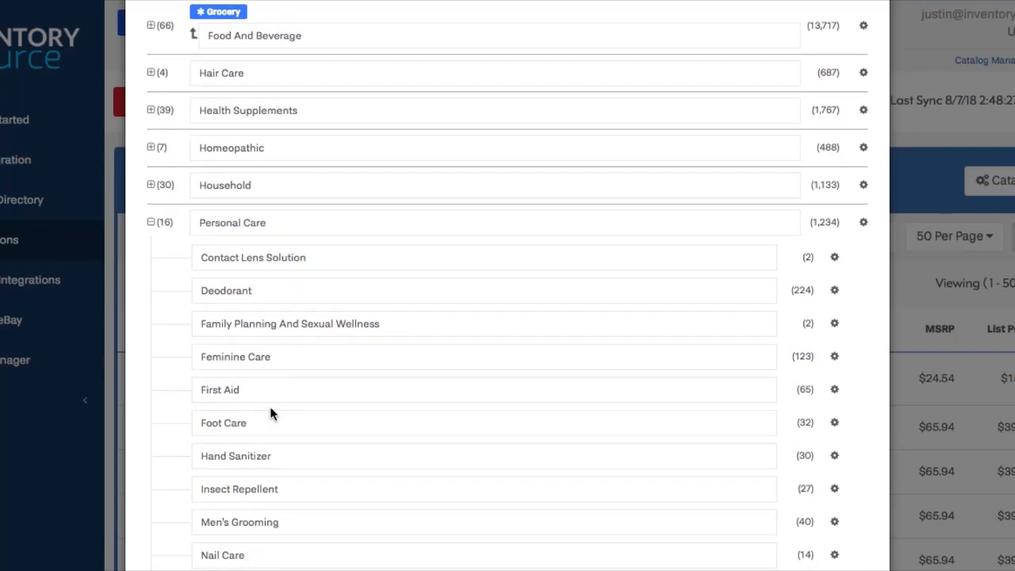
scroll(271, 412, "up", 2)
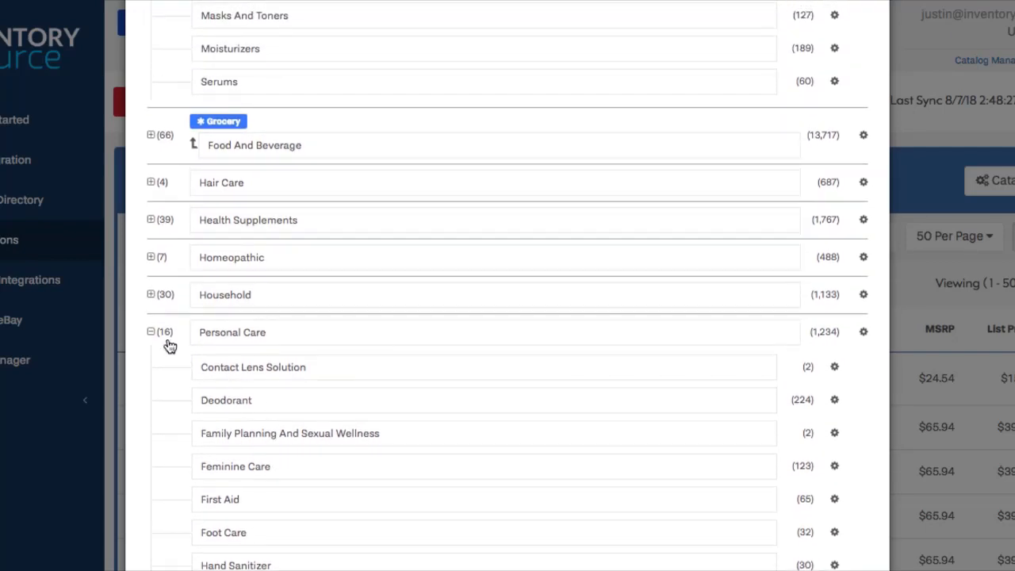